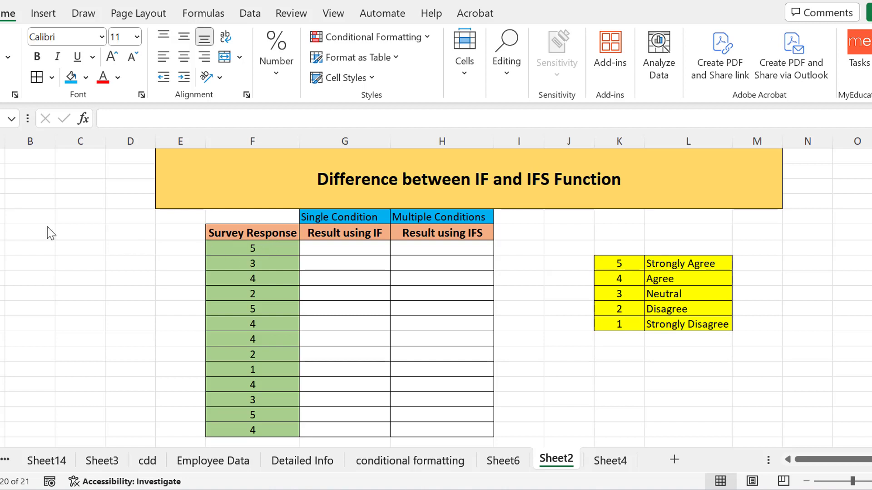
- Review the survey responses and each entry of the 1–5 label key
left_click(268, 264)
left_click(271, 284)
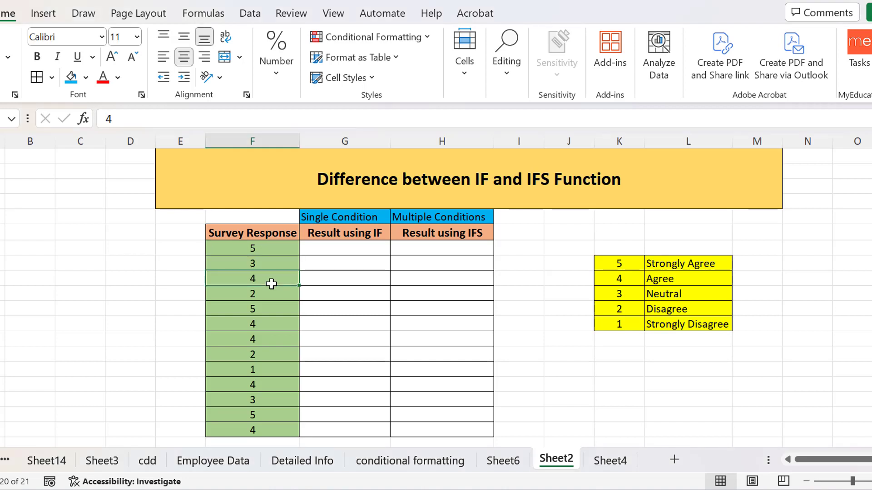
left_click(290, 253)
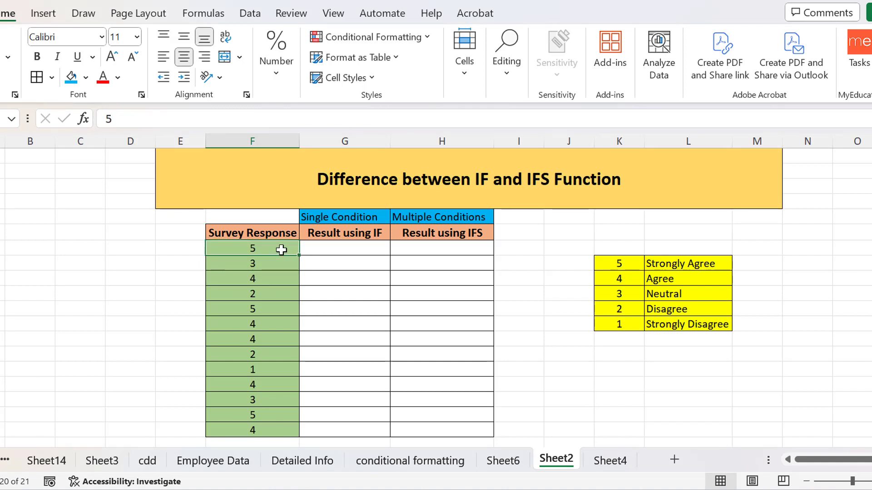
left_click_drag(630, 268, 677, 326)
left_click(628, 261)
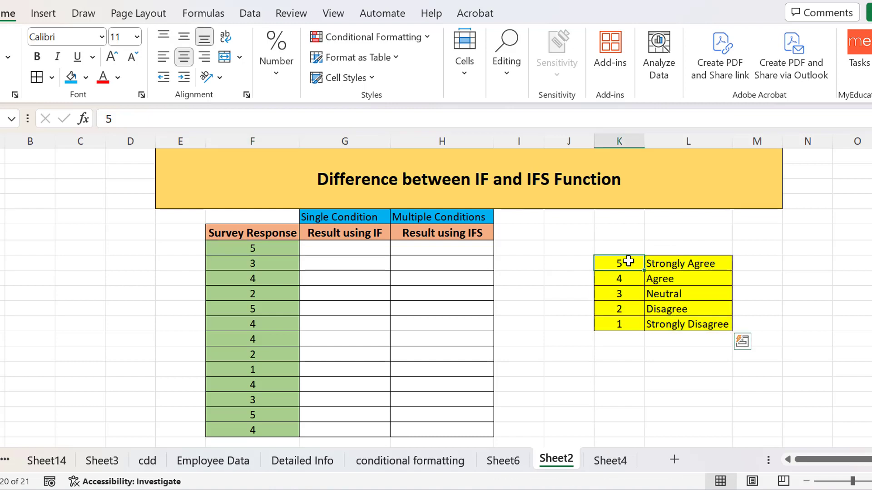
left_click(666, 269)
left_click(634, 282)
left_click(665, 291)
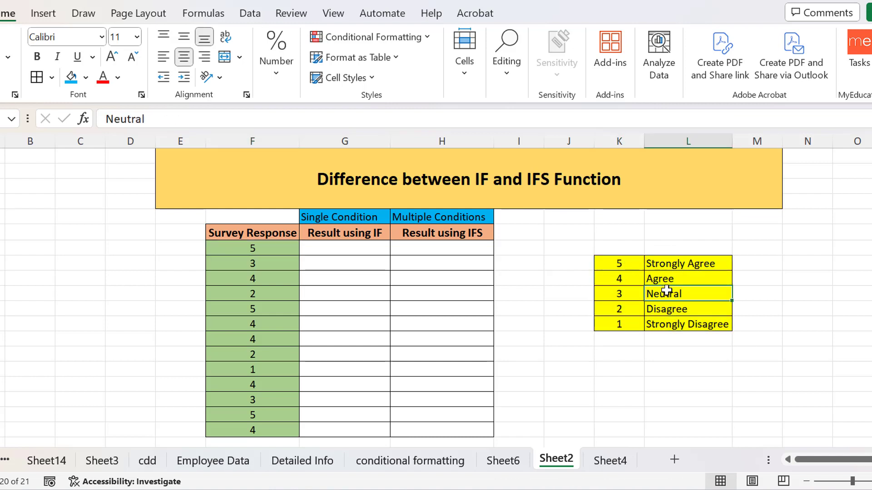
left_click(624, 296)
left_click(625, 312)
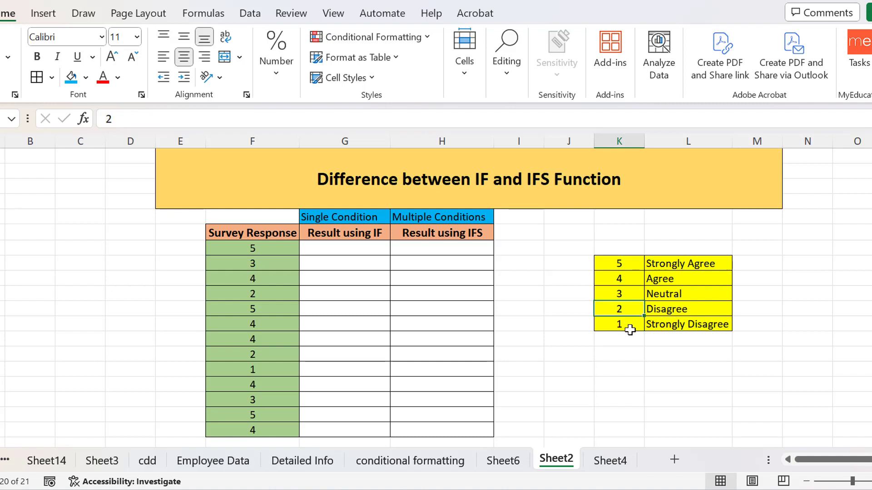
left_click(630, 330)
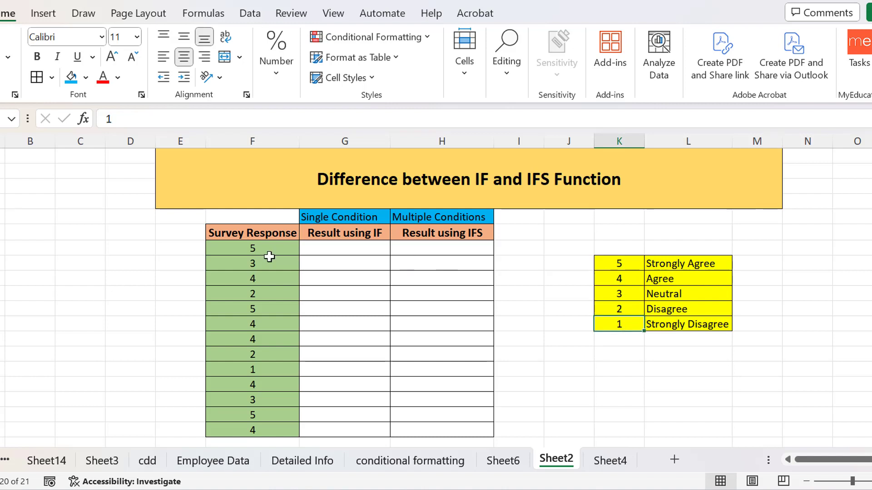
left_click_drag(277, 250, 262, 425)
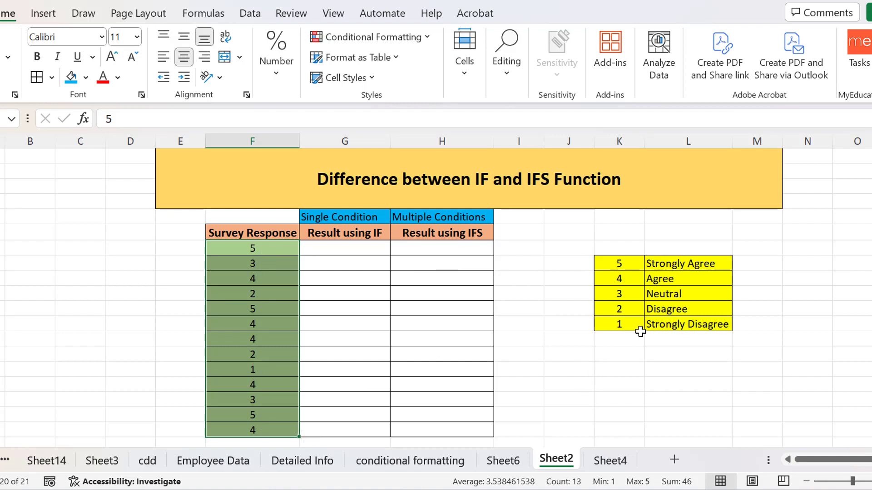
- Enter =IF(F7=5,"Strongly Agree",0) in G7
double_click(340, 249)
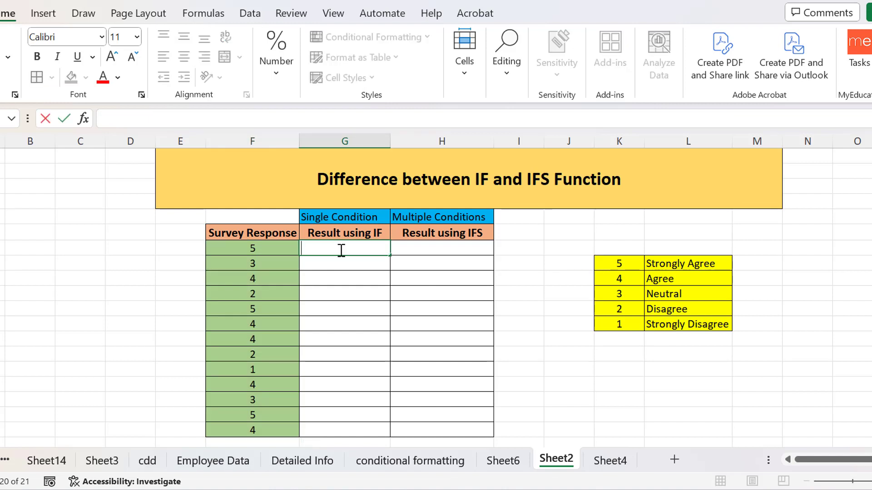
type("=")
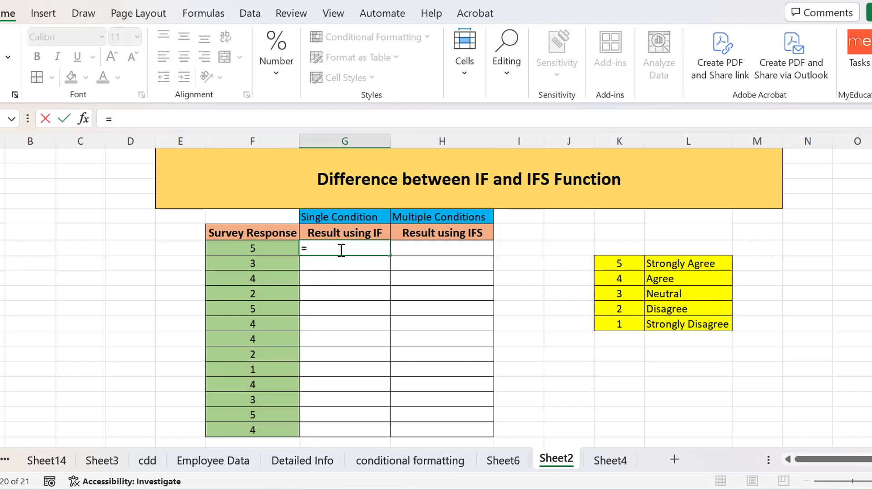
type("if")
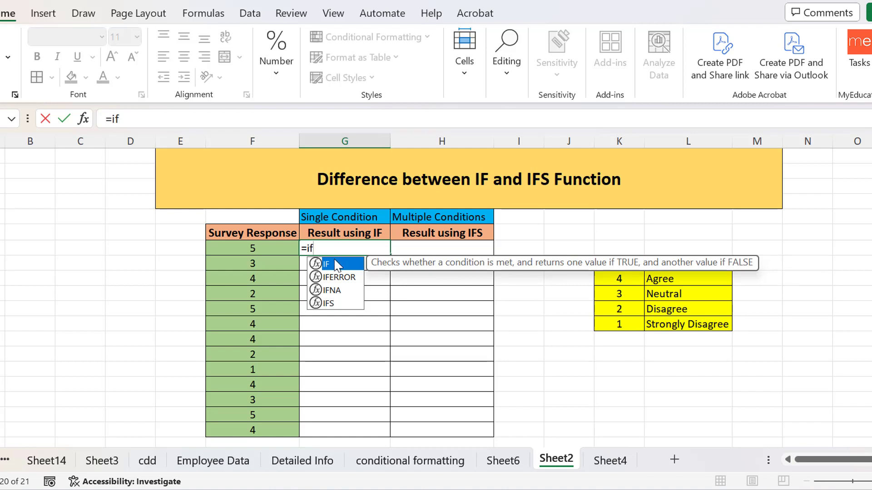
double_click(336, 264)
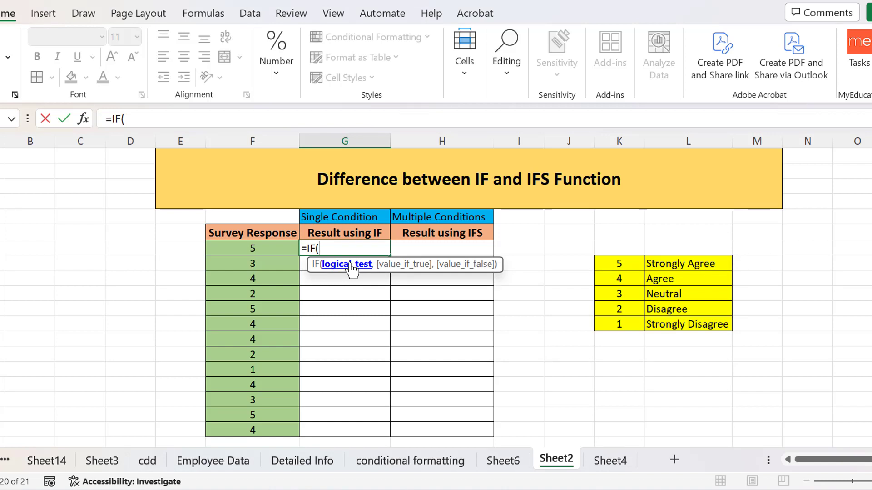
left_click(266, 248)
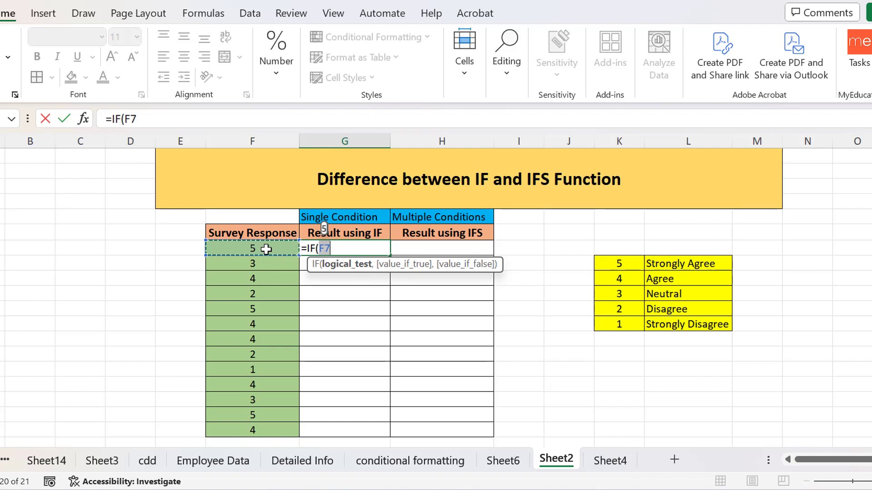
type("=")
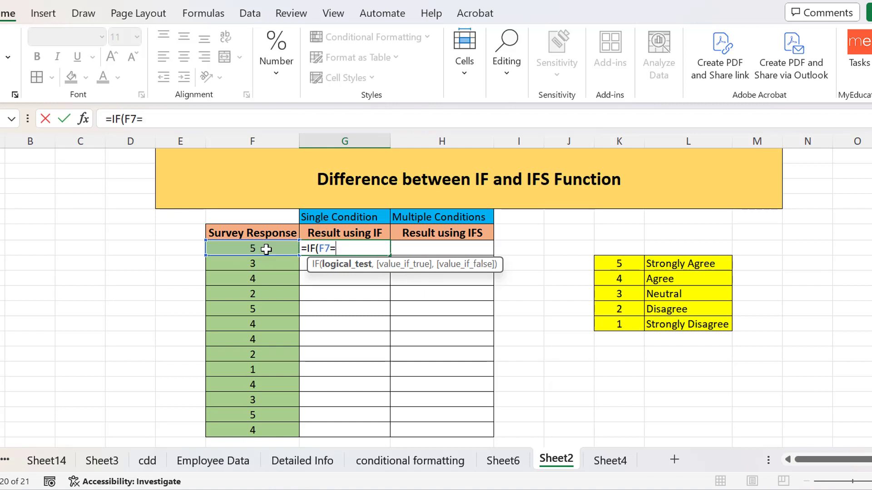
type("5,")
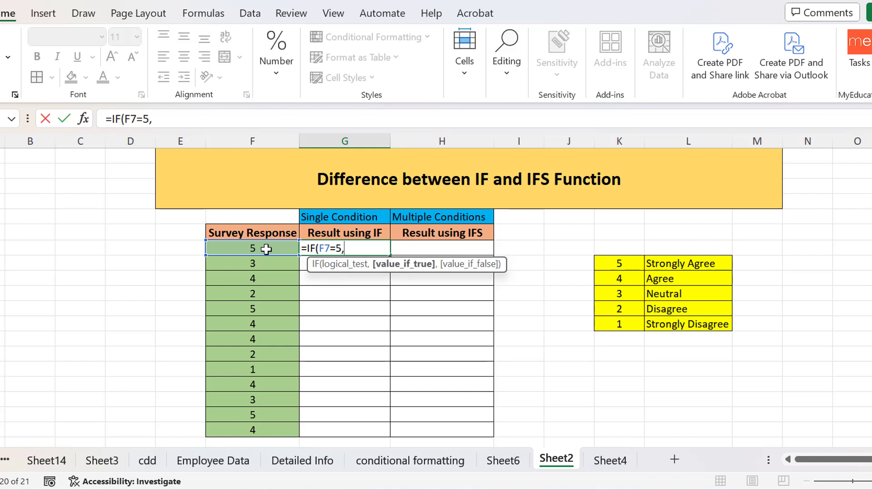
type("\"Strongly Agree\",")
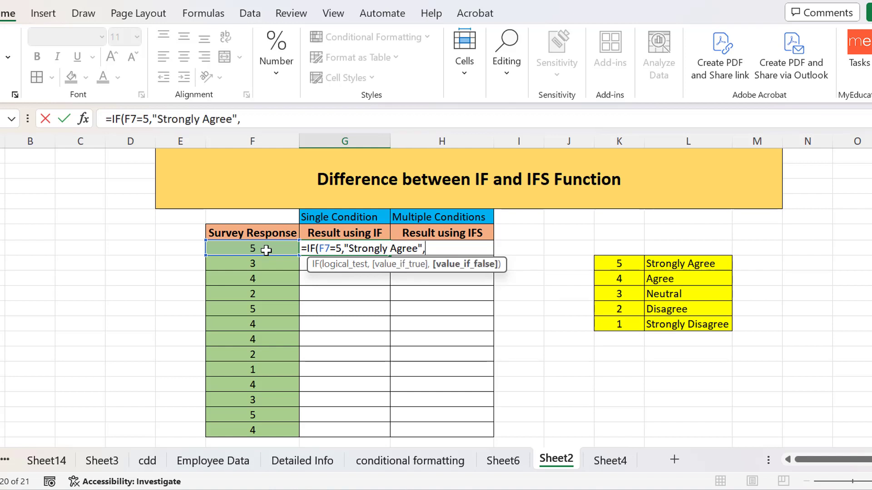
type("0)")
key("Return")
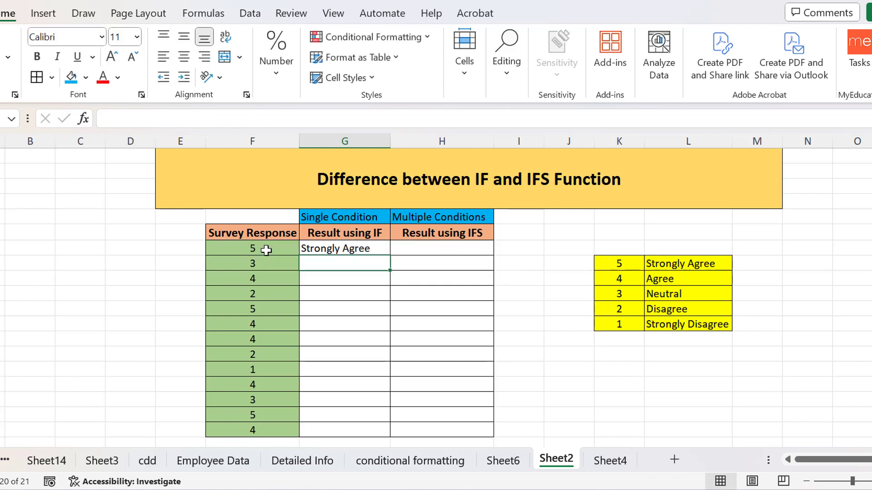
- Fill the IF formula from G7 down to G19 and spot-check the copied results
left_click(238, 250)
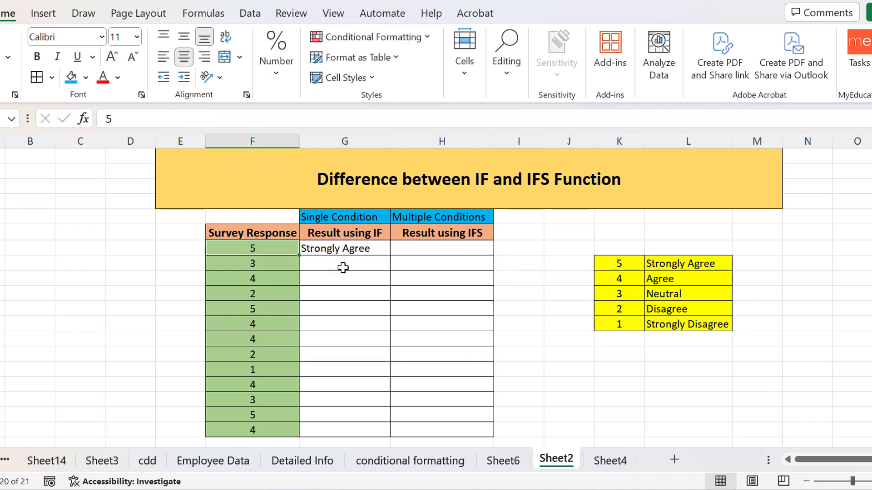
left_click(360, 253)
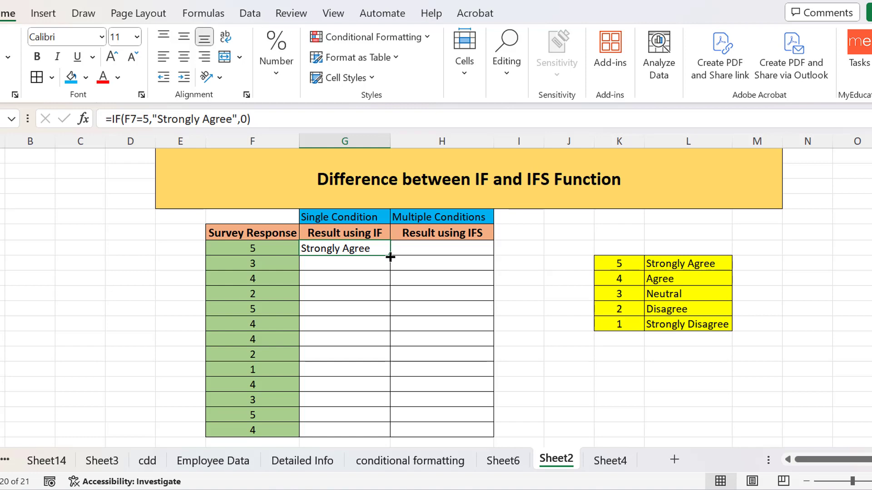
left_click_drag(393, 254, 383, 450)
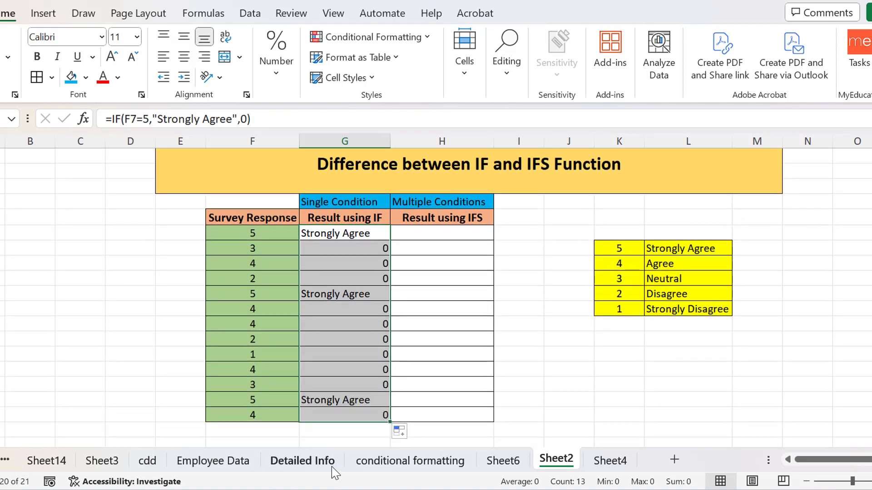
left_click(366, 393)
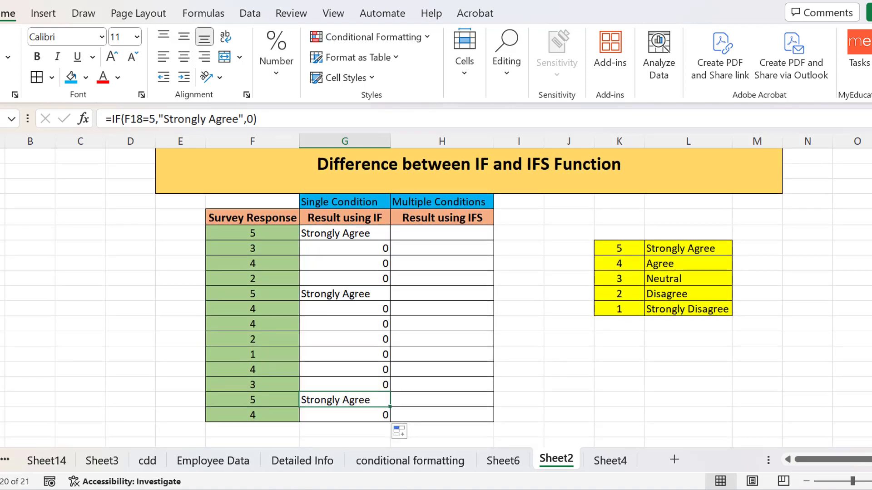
scroll(861, 336, "up", 1)
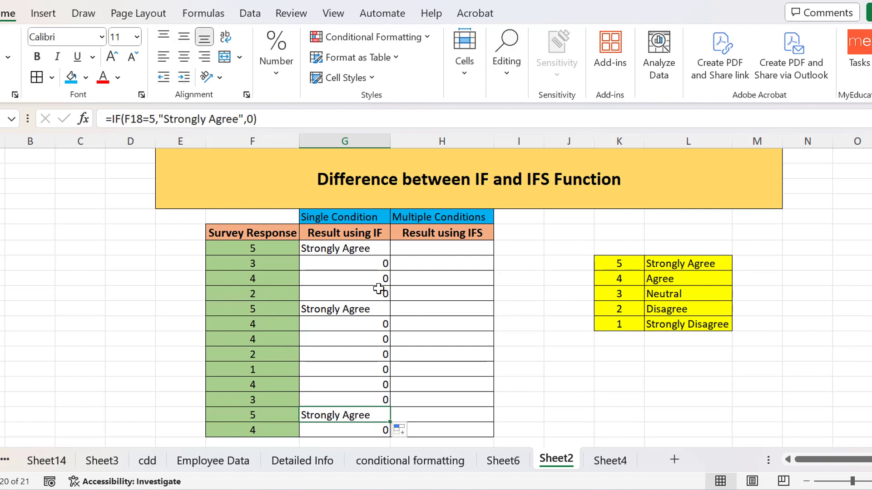
left_click(342, 272)
left_click_drag(343, 271, 343, 295)
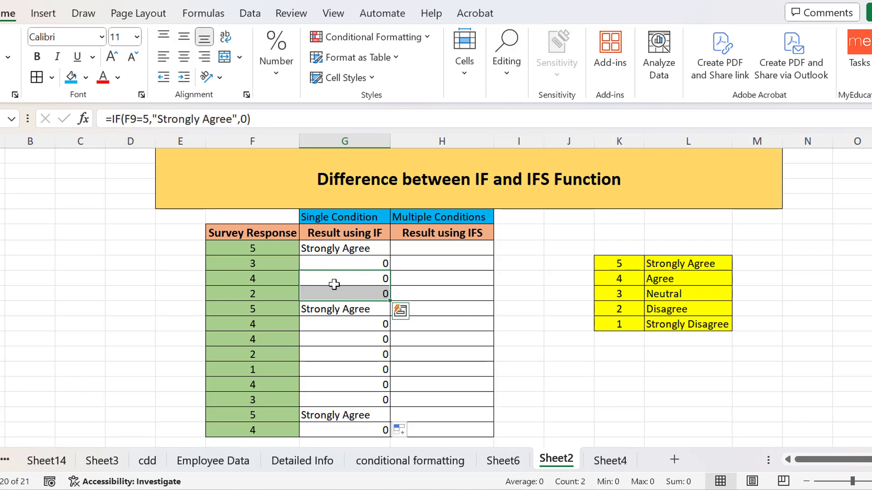
- Centre the values in the Result using IF column G
left_click(336, 253)
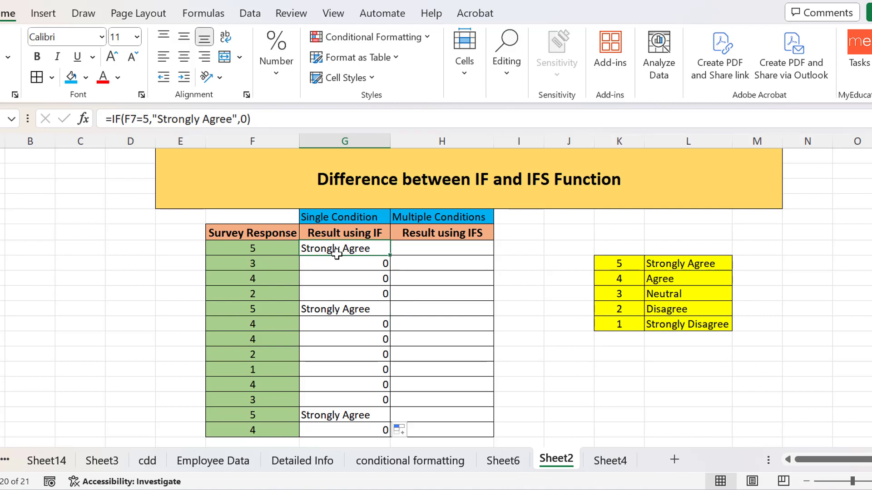
left_click(346, 141)
left_click(184, 56)
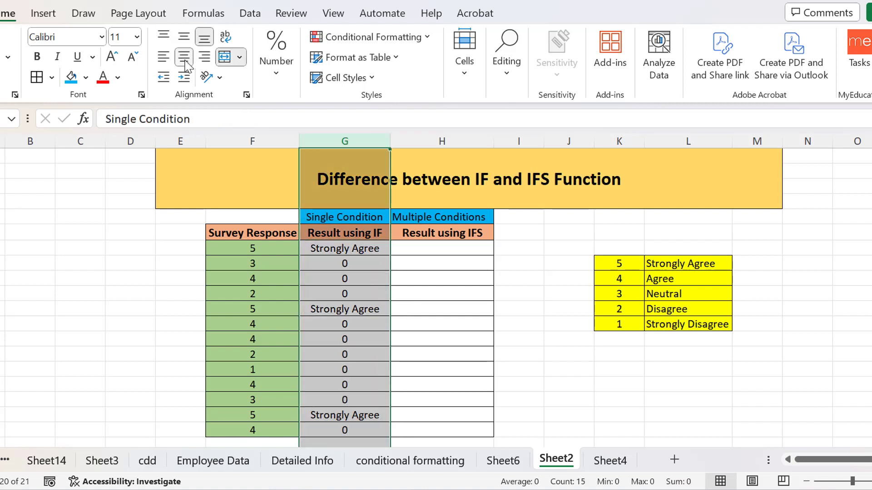
- Start an IFS formula in H7 mapping F7=5 to Strongly Agree and F7=4 to Agree
left_click(347, 350)
double_click(466, 250)
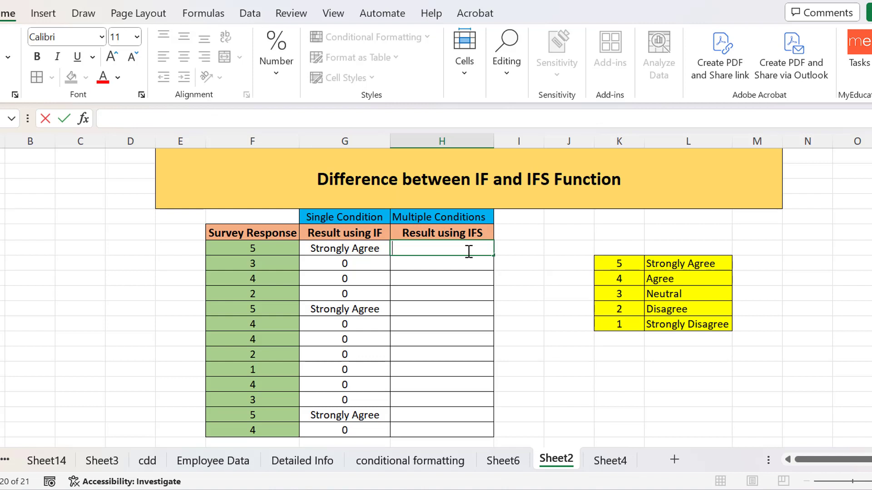
type("=ifs")
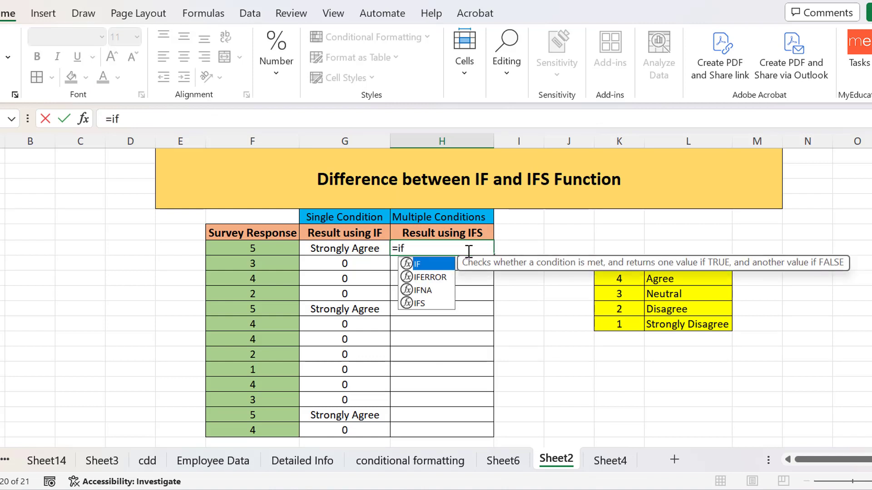
key("Tab")
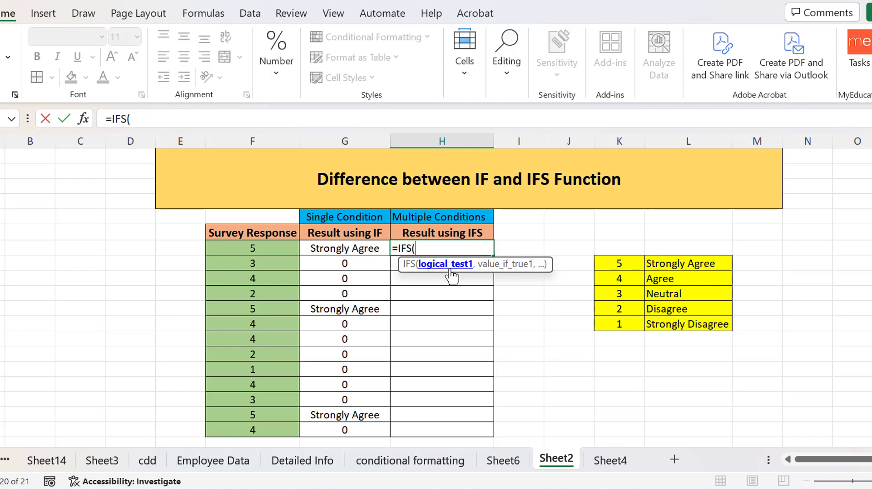
left_click(267, 249)
type("=")
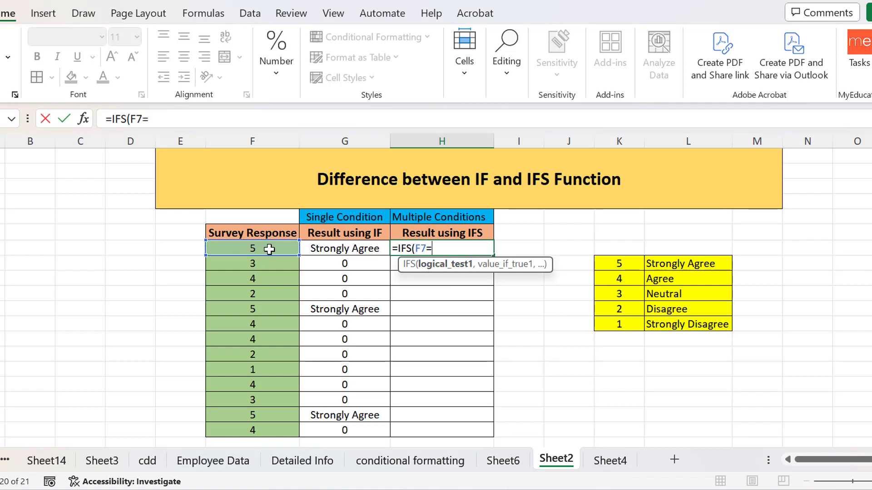
type("5,")
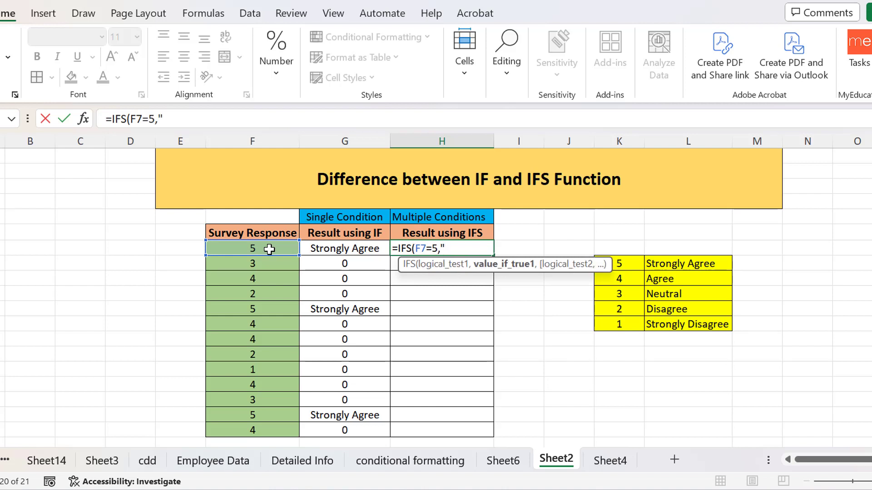
type("\"Strongly Agree\",")
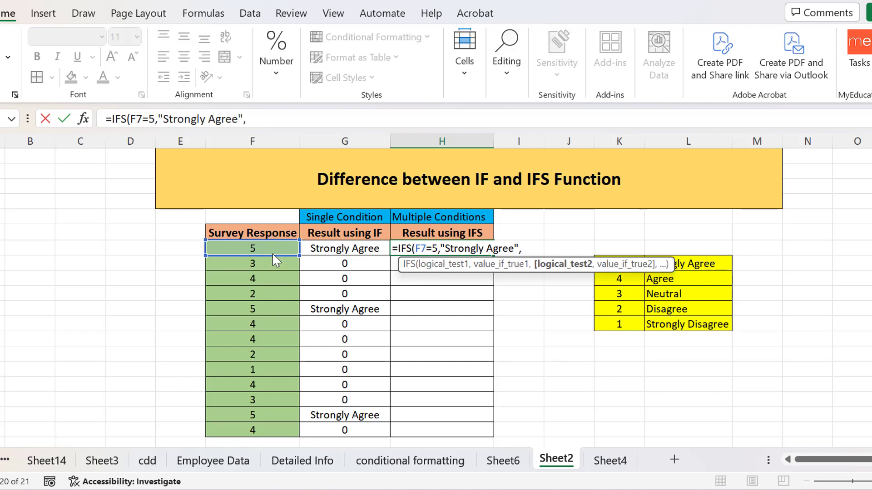
left_click(265, 250)
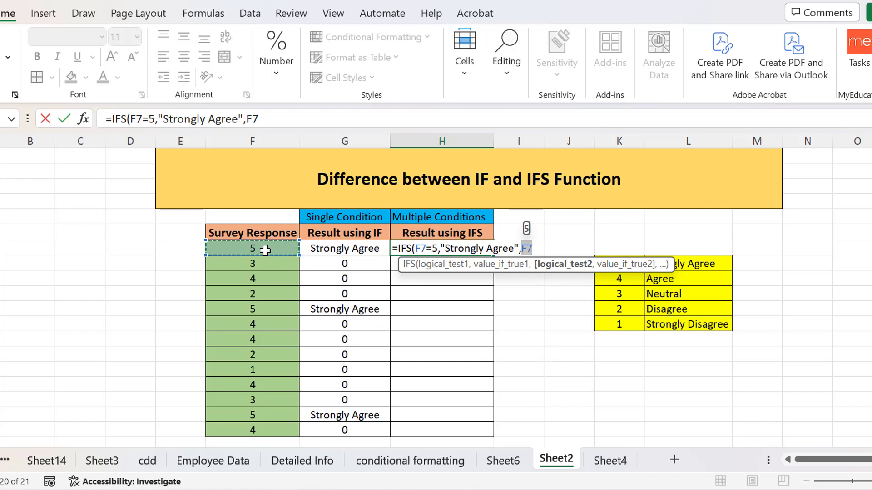
type("=4")
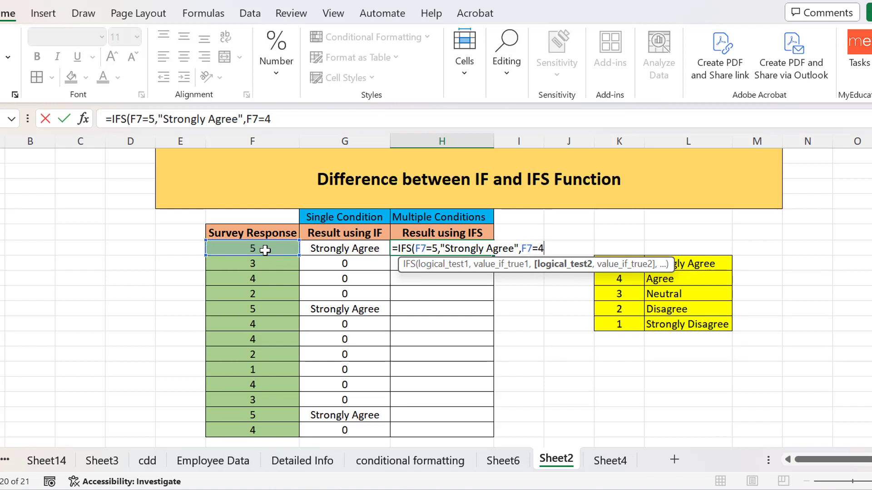
type(",\"")
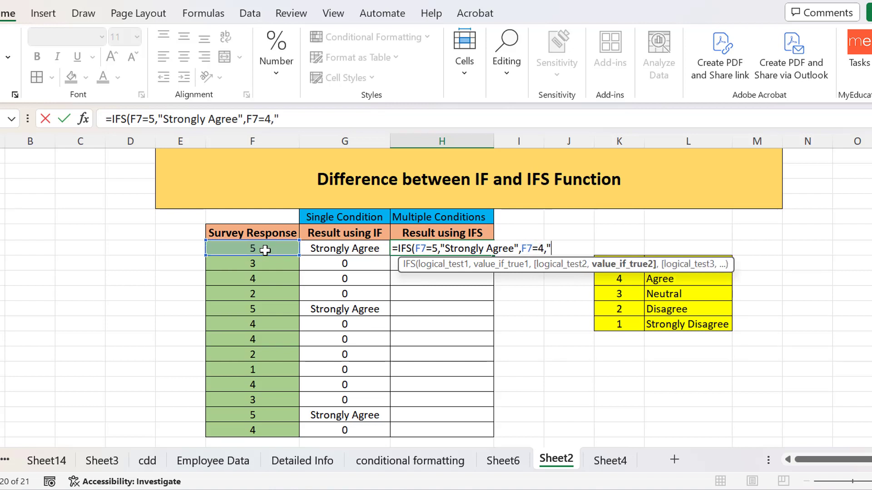
type("Agree\",")
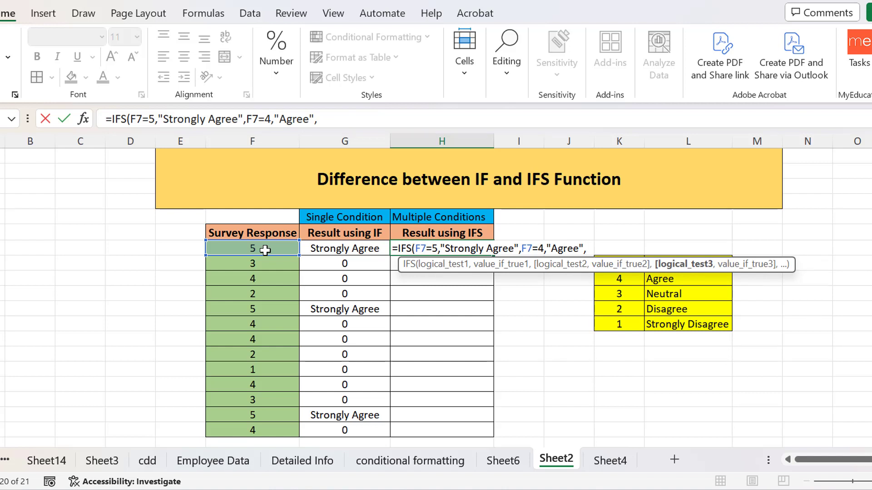
- Add the F7=3 Neutral, F7=2 Disagree and F7=1 Strongly Disagree tests and commit
left_click(270, 250)
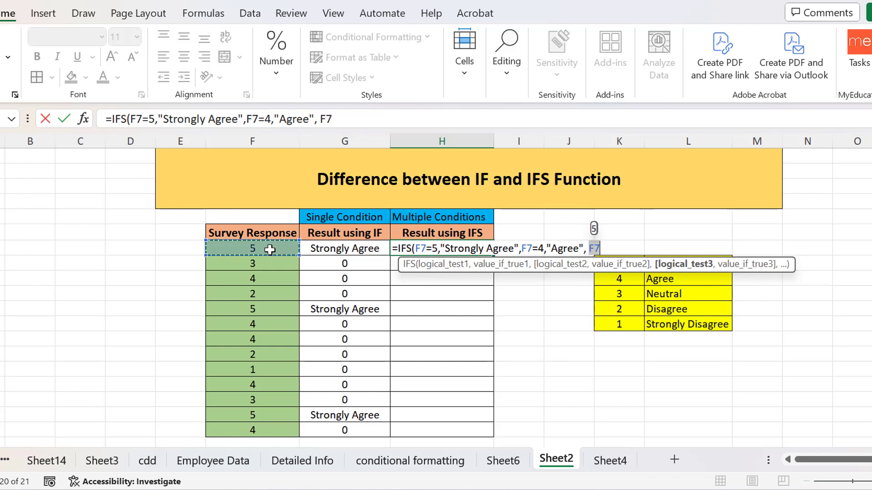
type("=3")
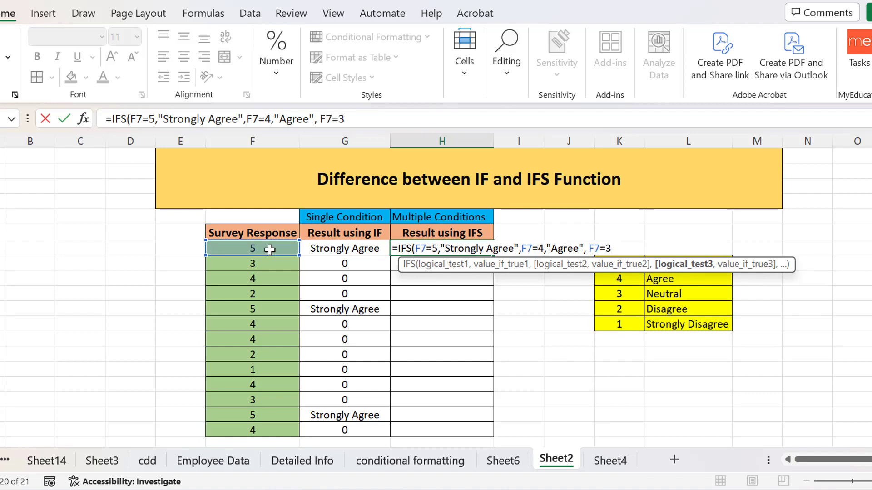
type(",\"")
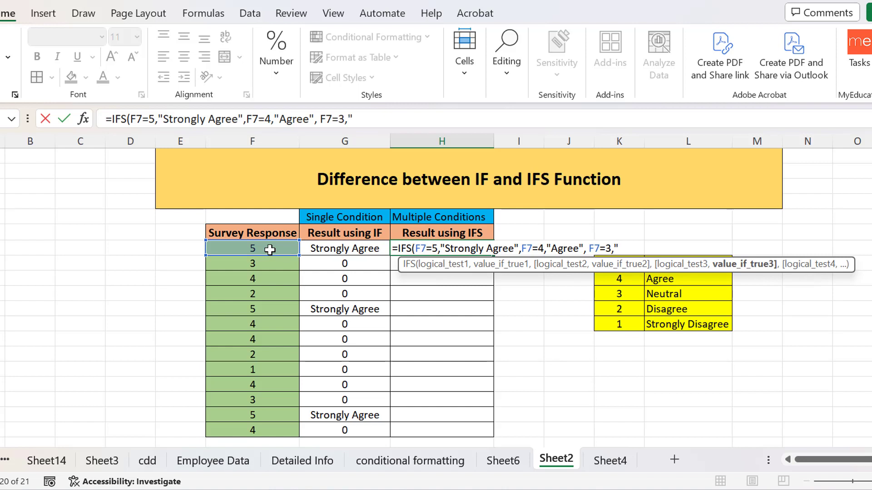
type("Neutral\",")
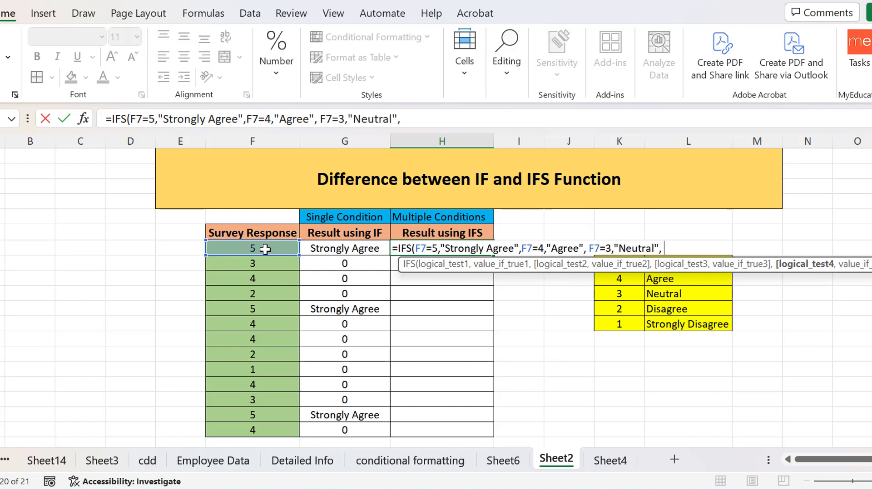
left_click(265, 249)
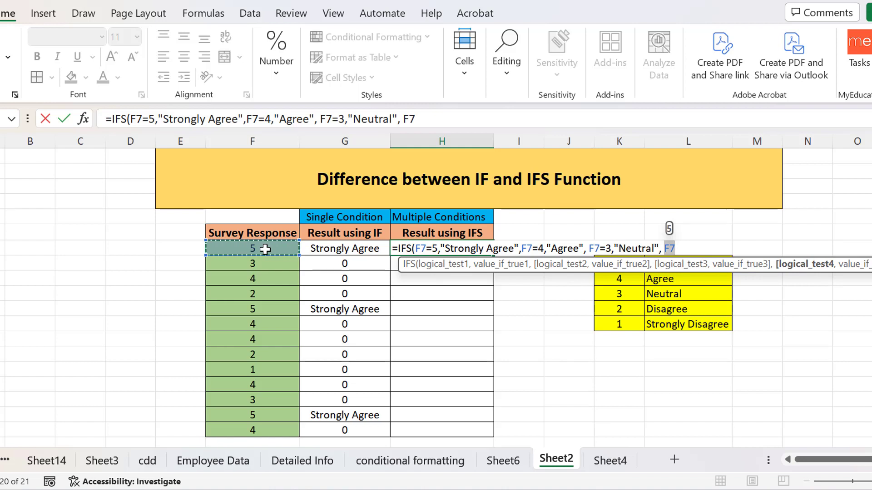
type("=2,\"")
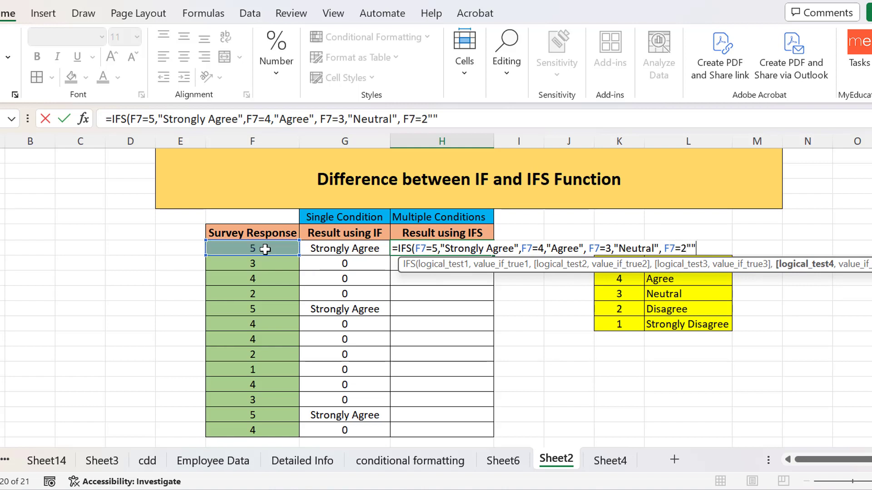
type("Disagree\",")
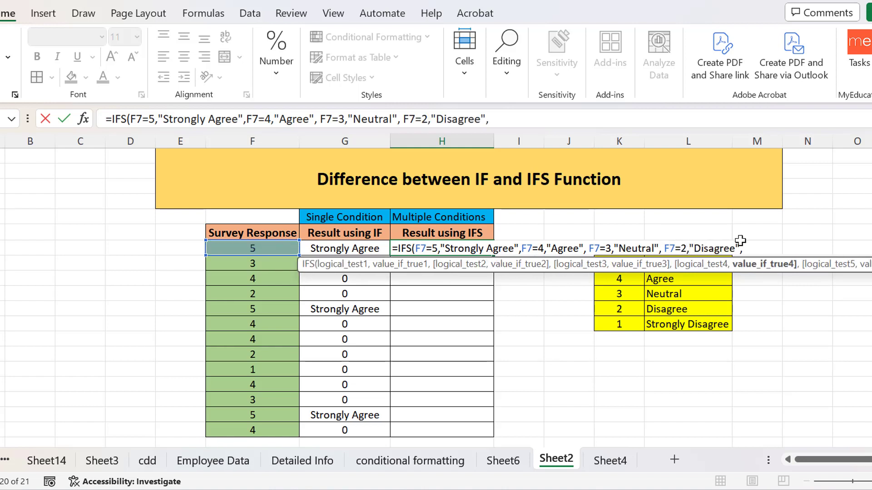
key("BackSpace")
left_click(285, 252)
type("=")
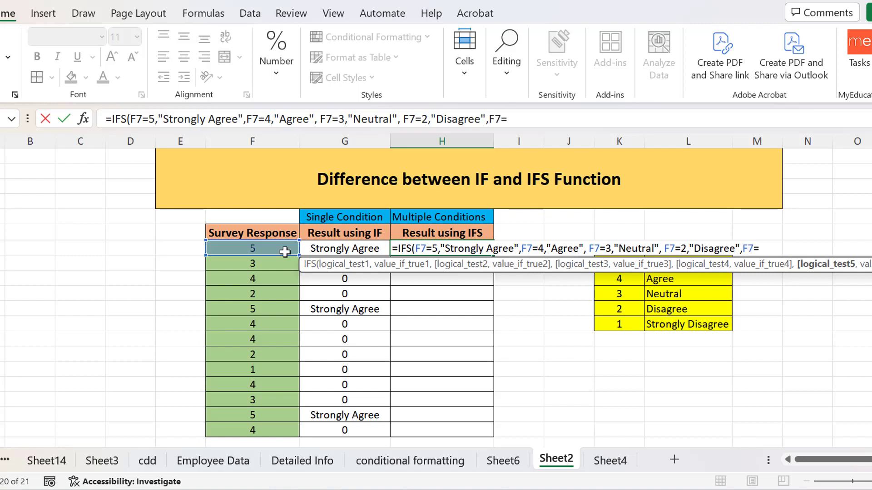
type("1,\"")
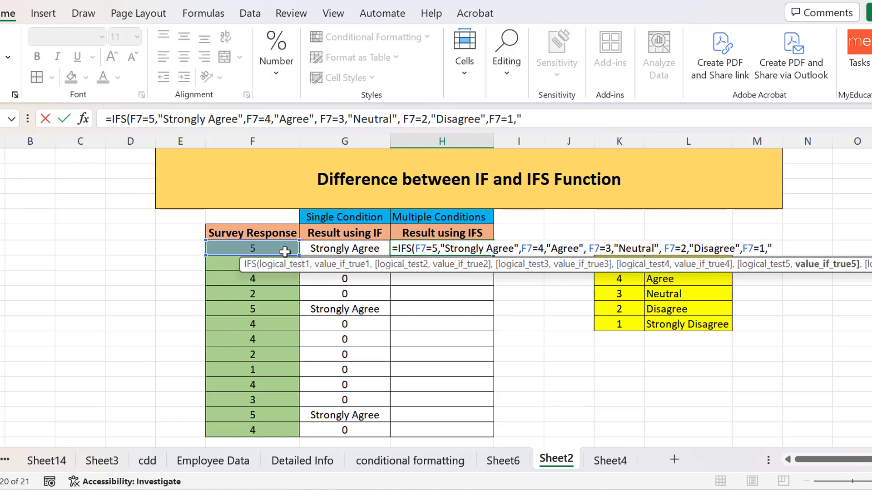
type("Strongly Dis")
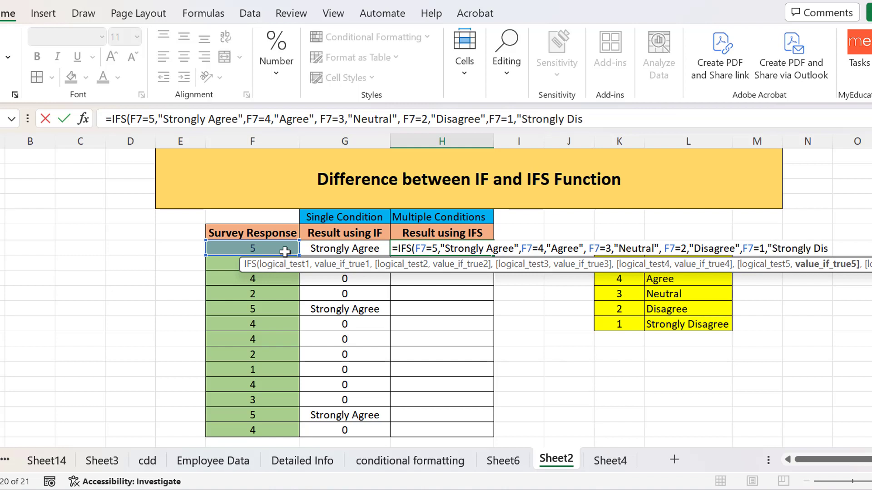
type("agree\")")
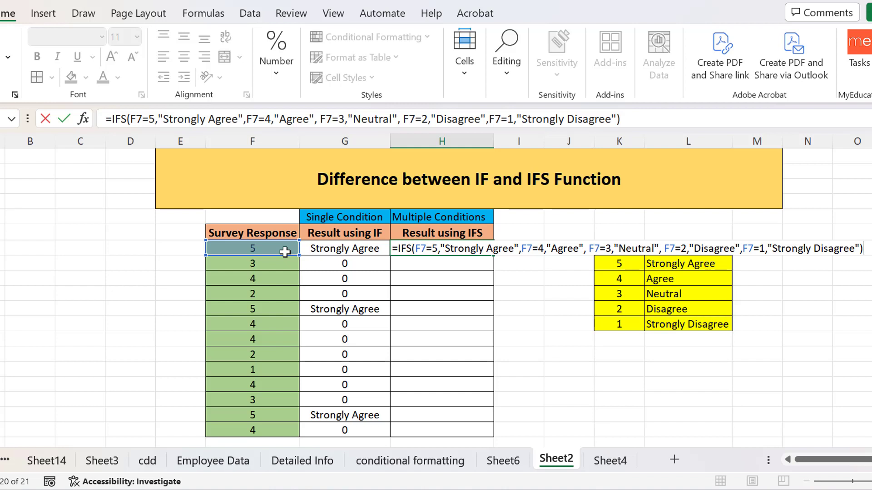
key("Return")
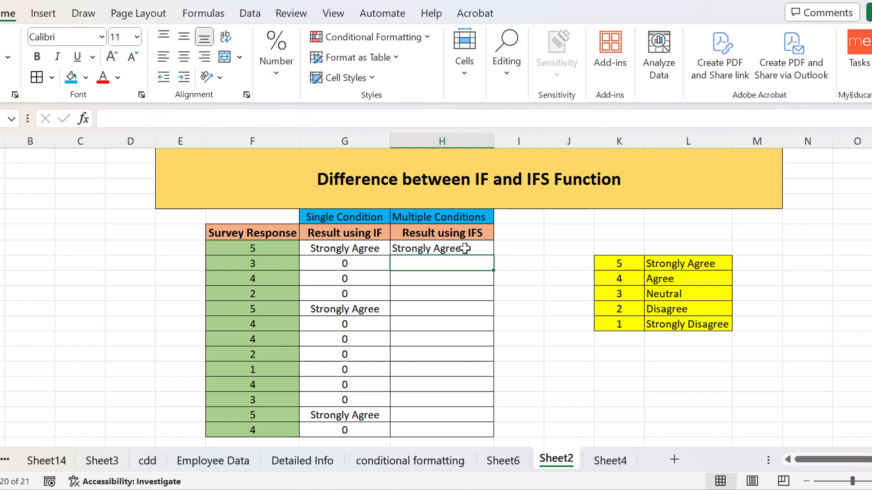
left_click(465, 248)
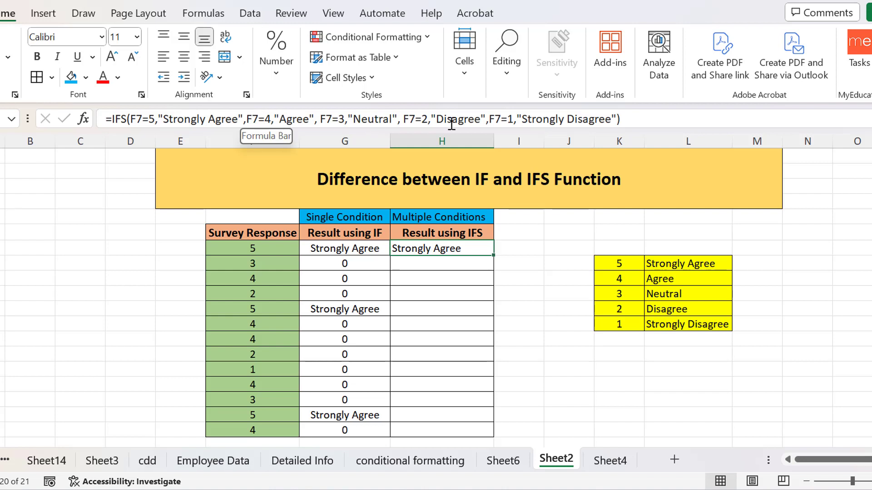
left_click(359, 248)
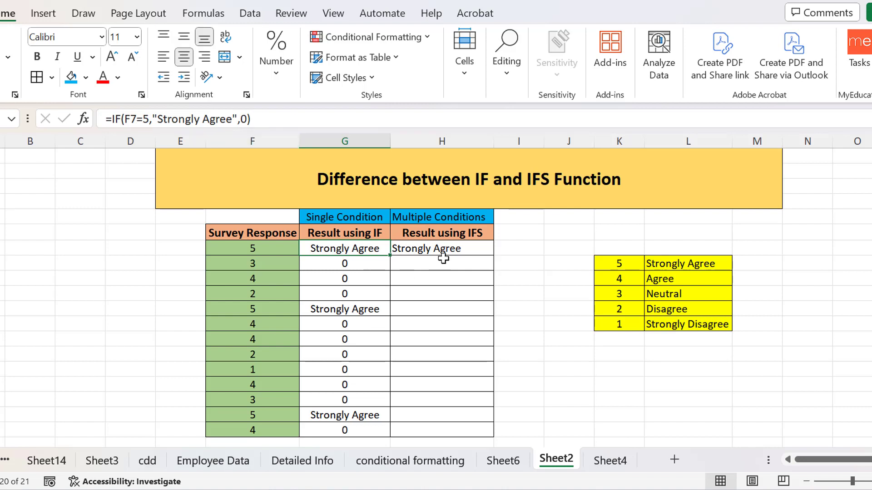
left_click(466, 249)
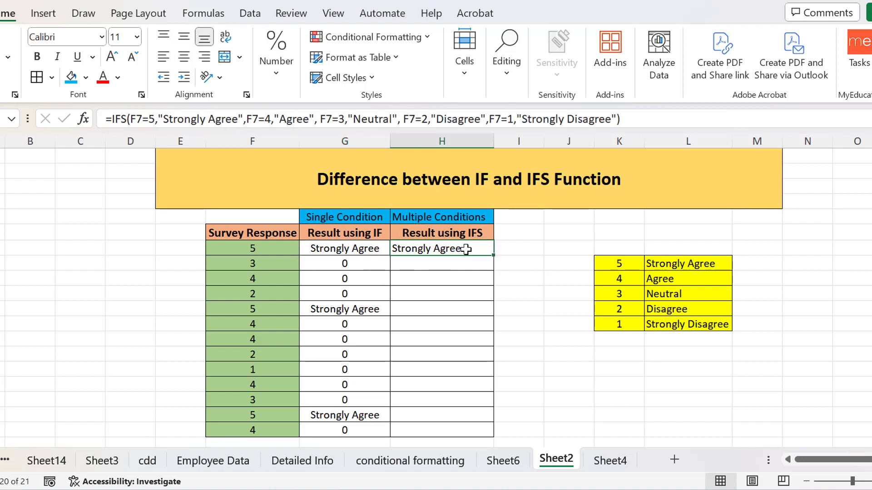
- Fill the IFS formula from H7 down to H19
double_click(493, 255)
scroll(495, 336, "down", 1)
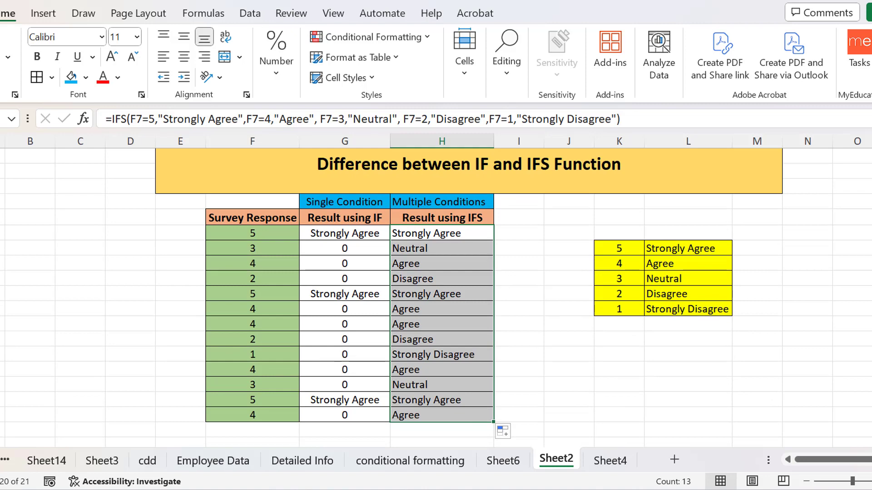
scroll(440, 298, "up", 1)
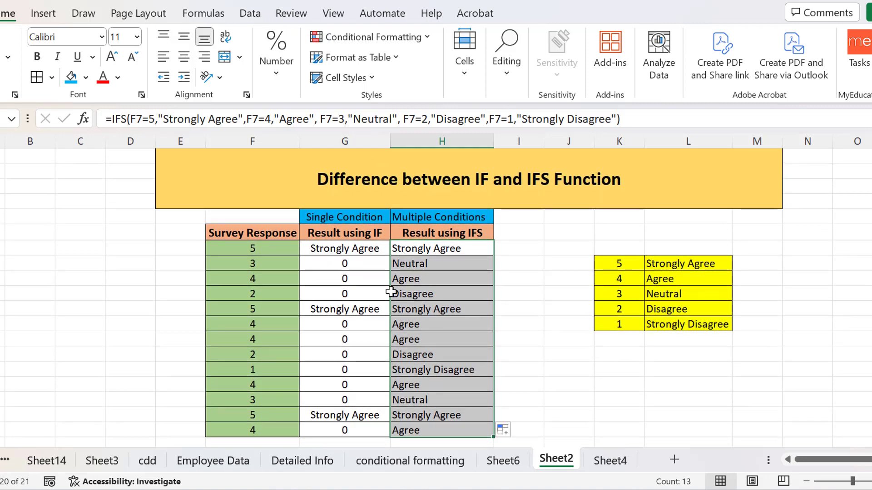
- Check H9's formula and the responses in F9, F10 and F14 against the legend
left_click_drag(233, 263, 237, 417)
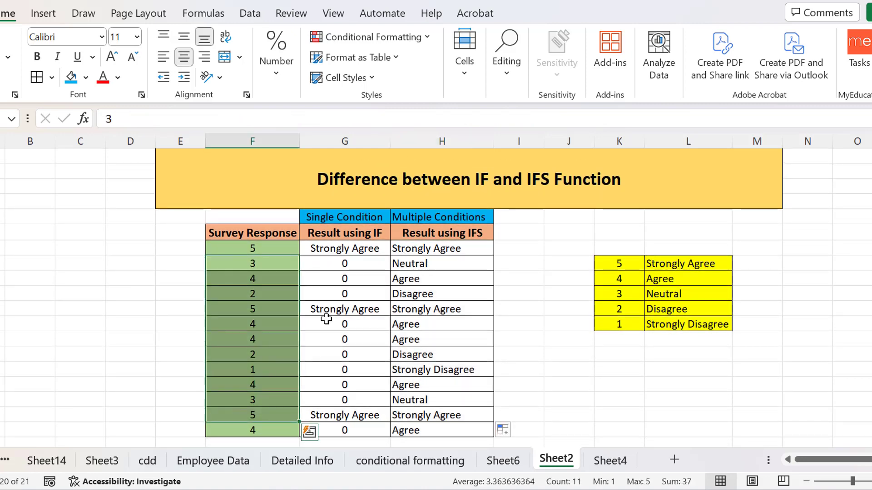
left_click(457, 276)
double_click(456, 275)
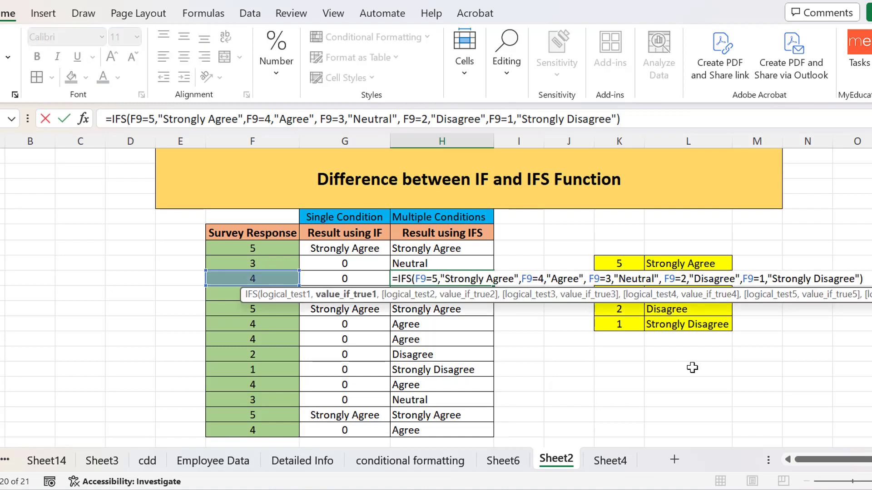
key("Return")
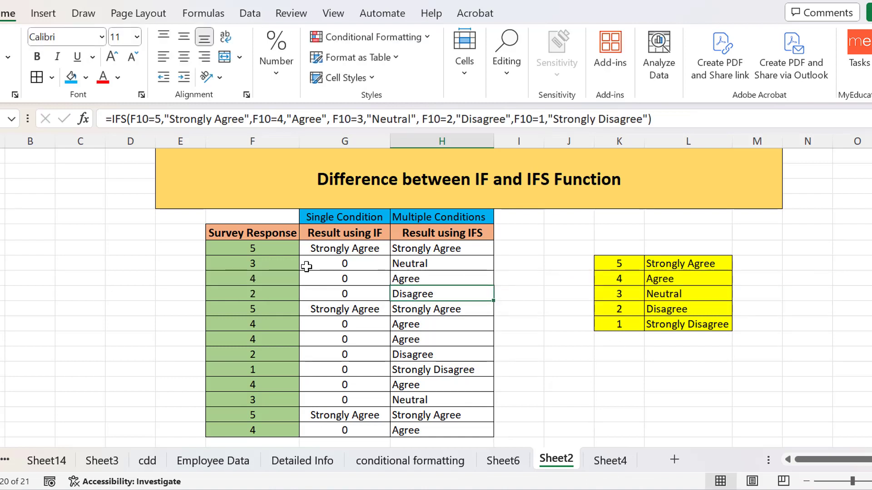
left_click_drag(629, 296, 682, 295)
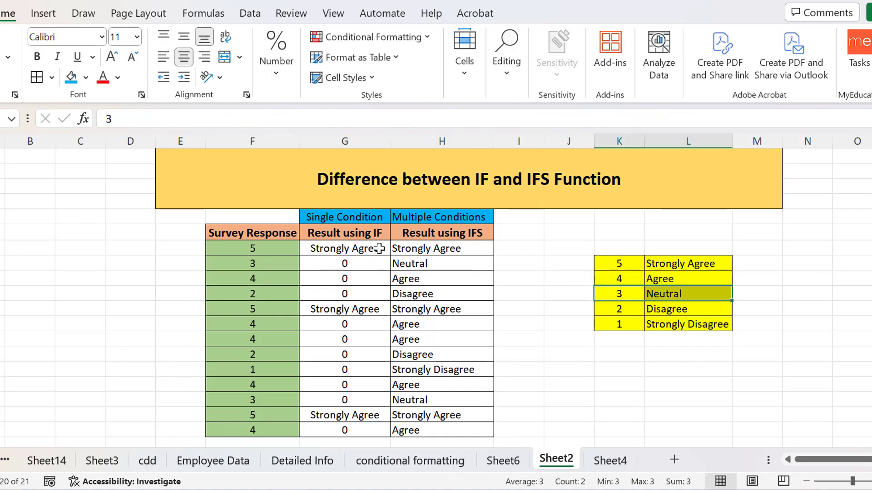
left_click(266, 279)
left_click(260, 297)
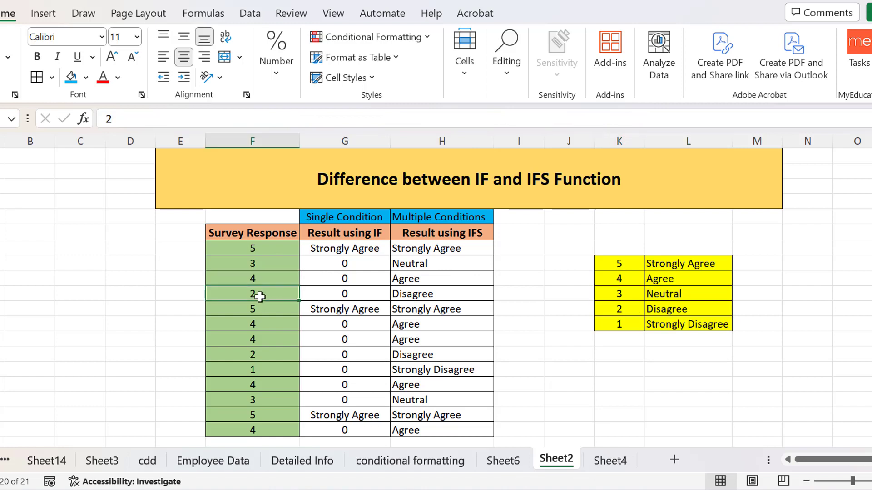
left_click(264, 368)
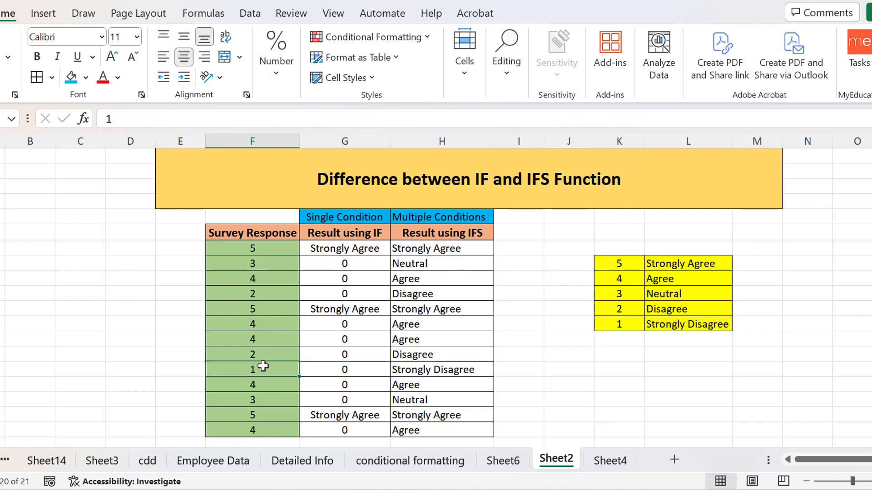
left_click(573, 370)
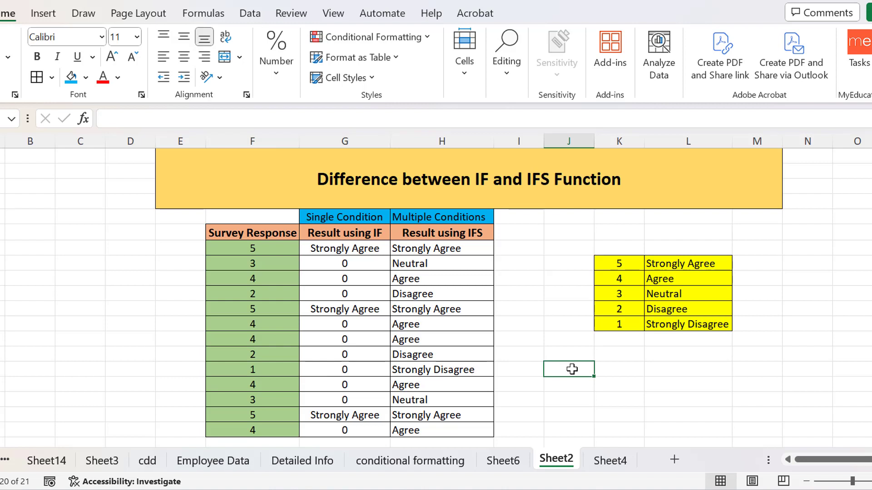